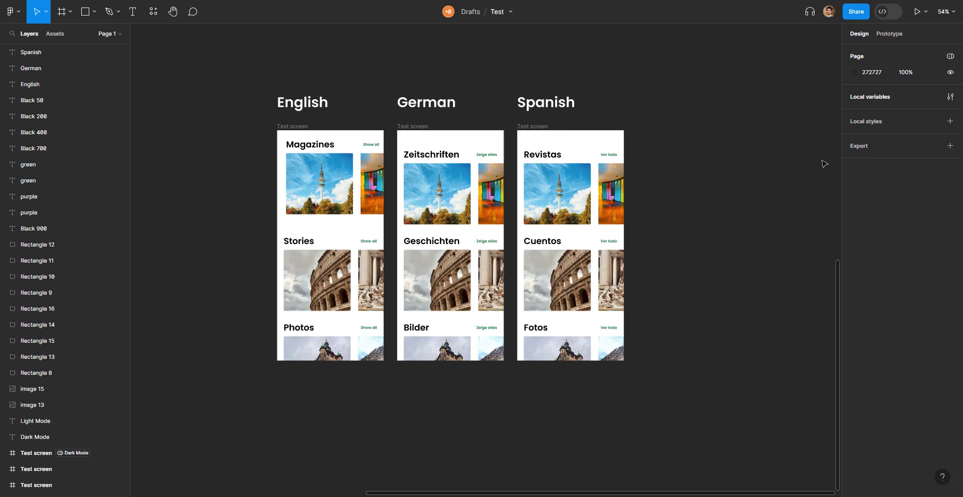
Show the local variables for the Colors collection and its collection options menu
click(950, 99)
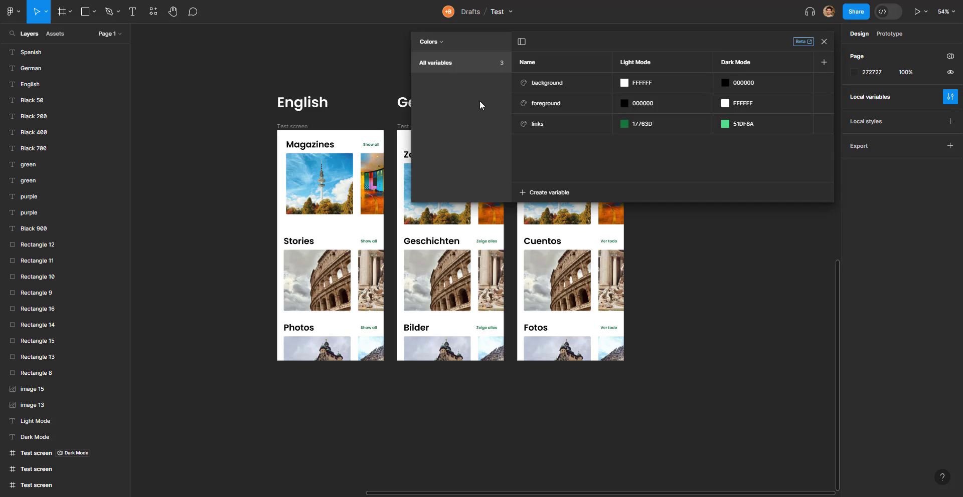
click(443, 43)
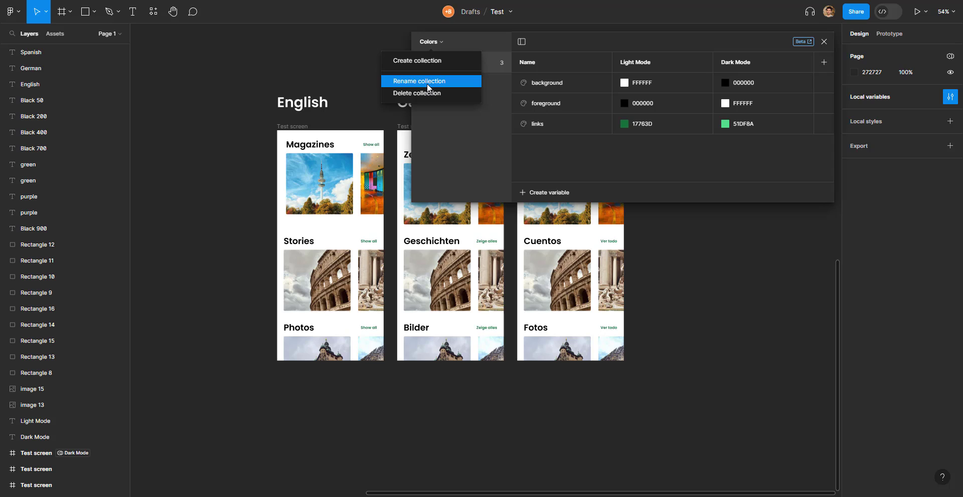
Create a new variable collection named Words and begin adding a variable to it
click(419, 59)
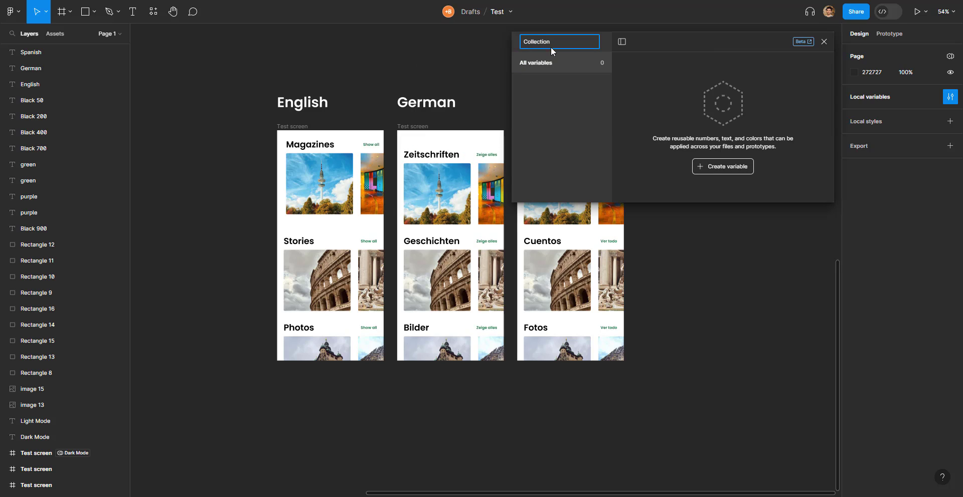
text(Words)
click(730, 166)
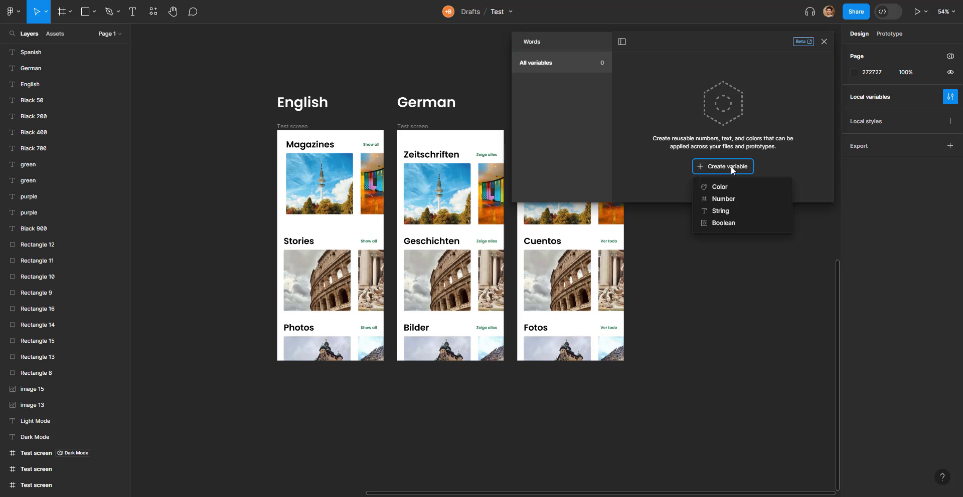
Add a string variable named Magazine title to Words and move the panel aside
click(714, 212)
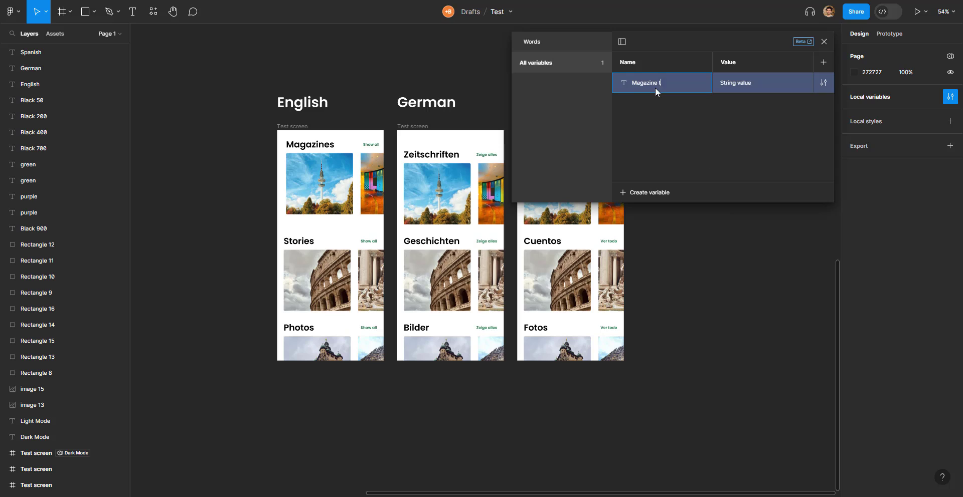
key(Return)
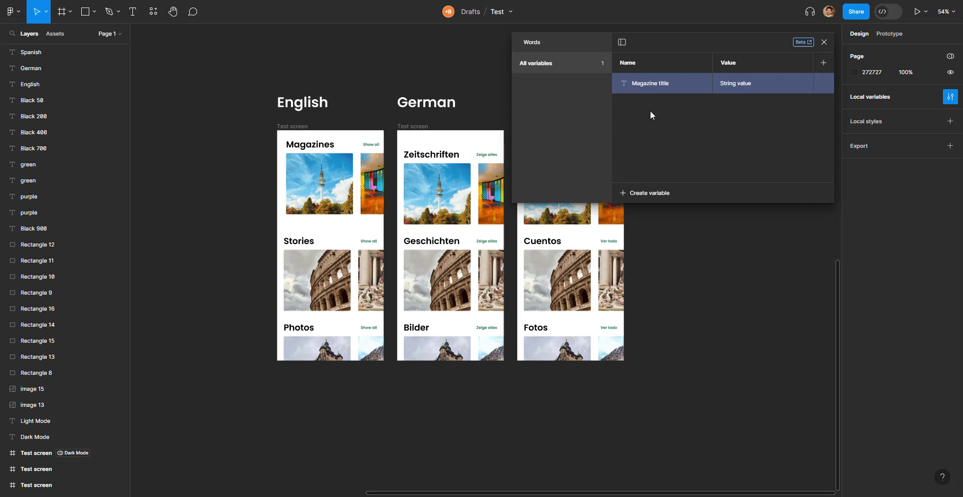
drag(649, 114, 608, 281)
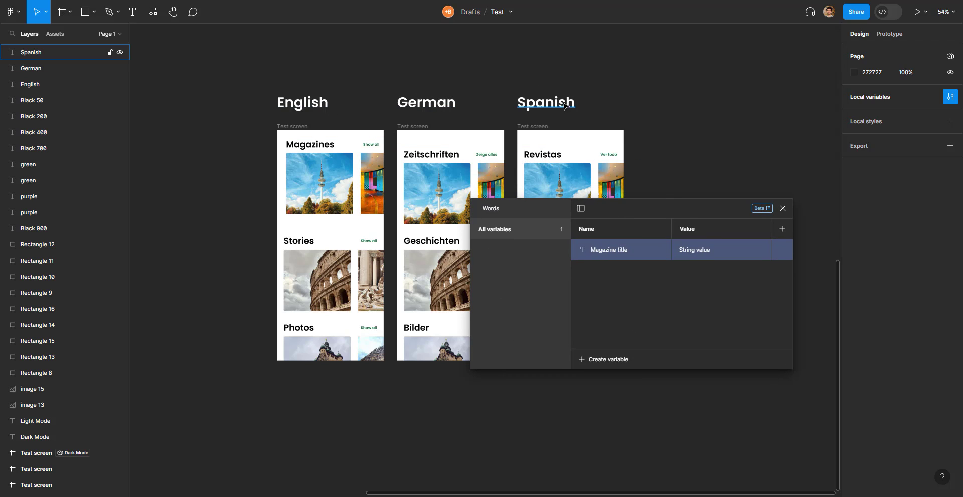
Add two modes to Words and name the three modes English, German and Spanish
click(781, 229)
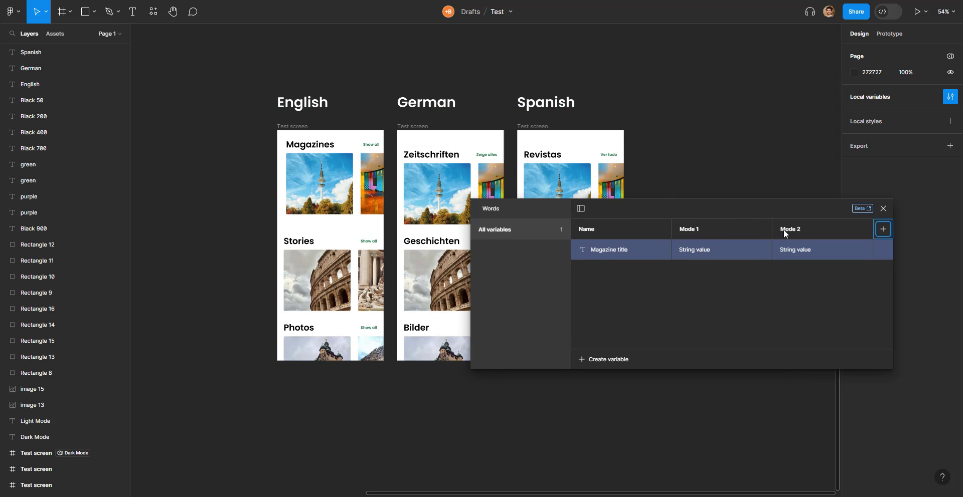
click(884, 230)
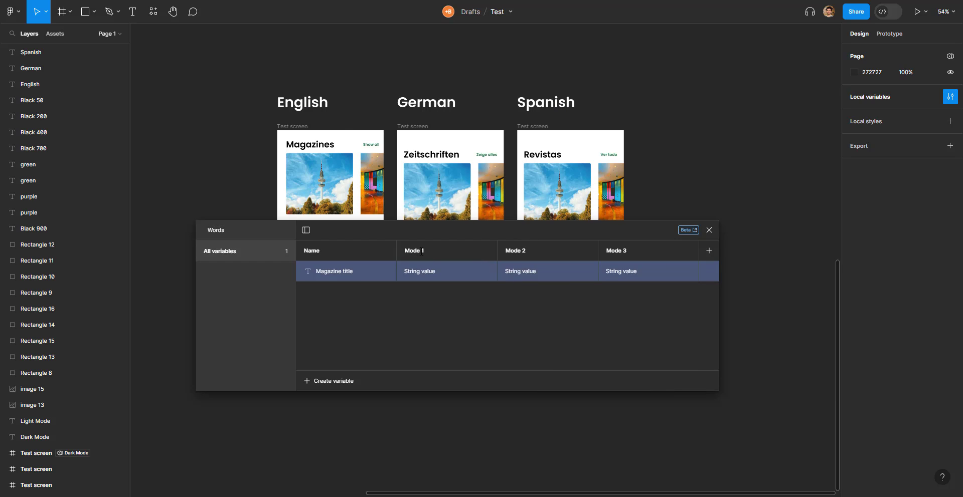
double_click(420, 250)
text(English)
double_click(521, 251)
text(German)
double_click(644, 250)
text(Spanish)
key(Return)
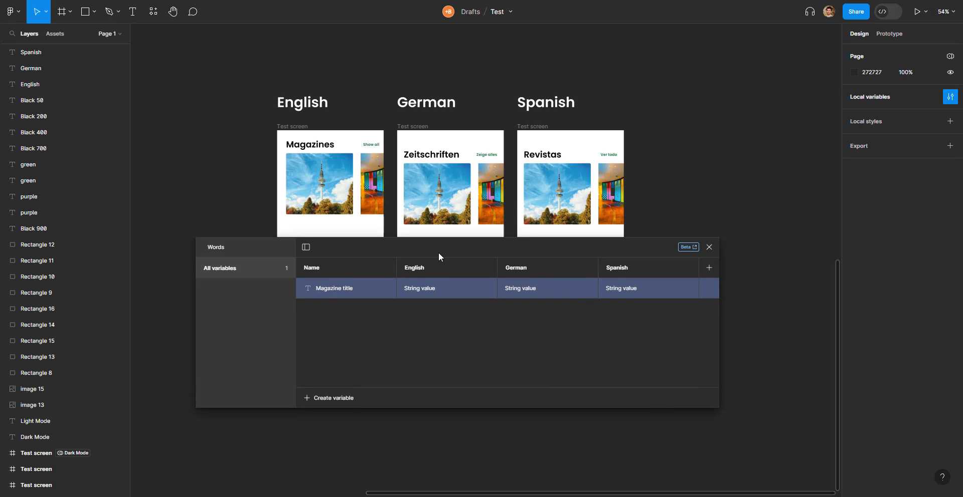
Set Magazine title to Magazines, Zeitschriften and Revistas for English, German and Spanish
double_click(301, 153)
click(424, 299)
text(Magazines)
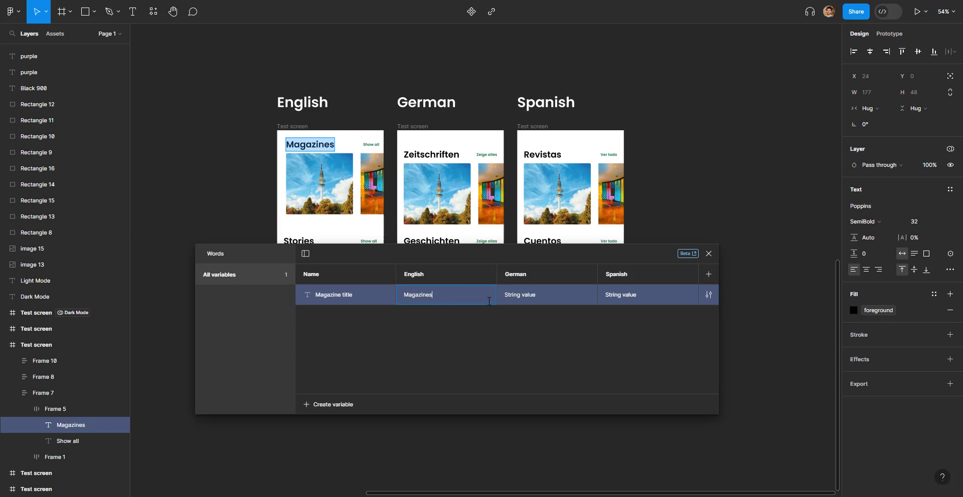
double_click(431, 154)
click(524, 296)
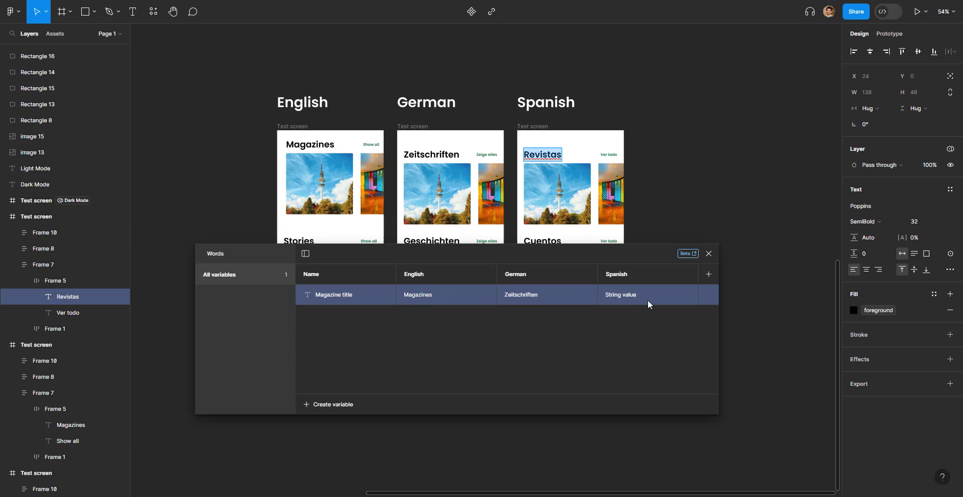
click(649, 304)
drag(410, 258, 416, 341)
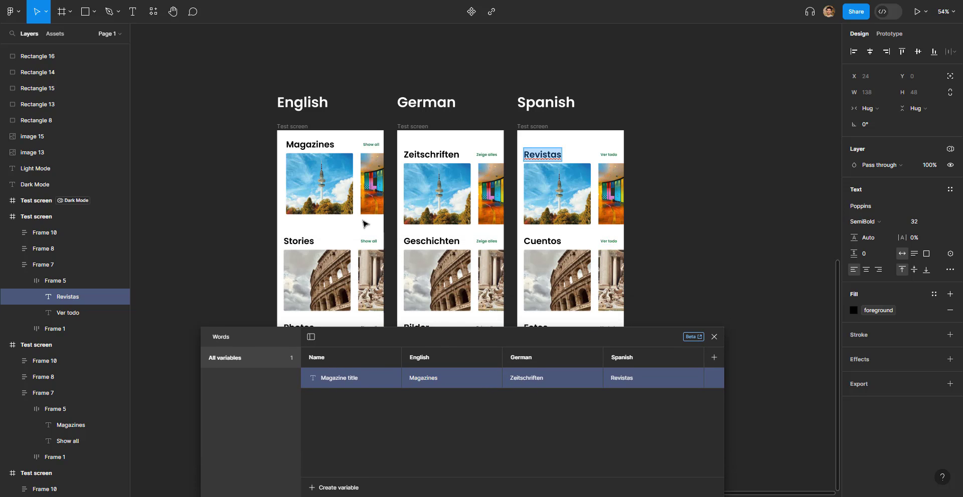
scroll(305, 321, down, 2)
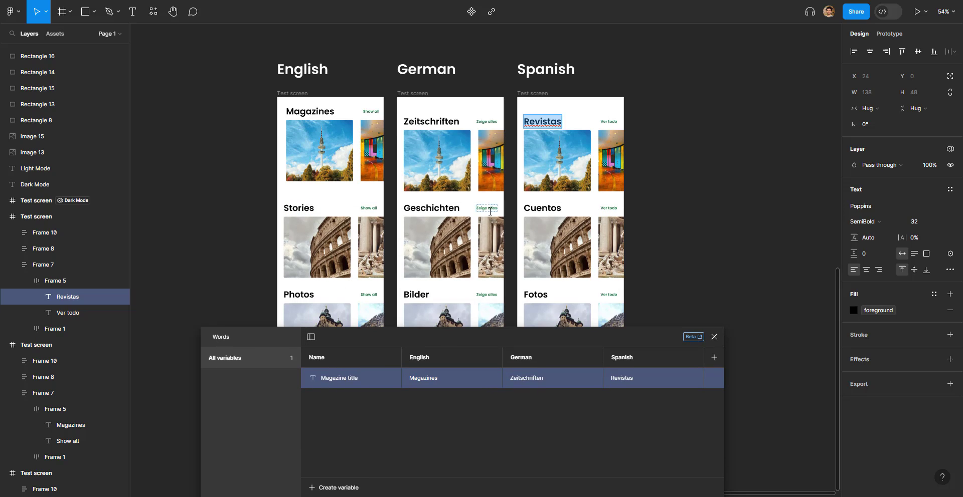
Add Stories title, Photos title and show all link strings with English, German and Spanish values
click(338, 488)
click(331, 471)
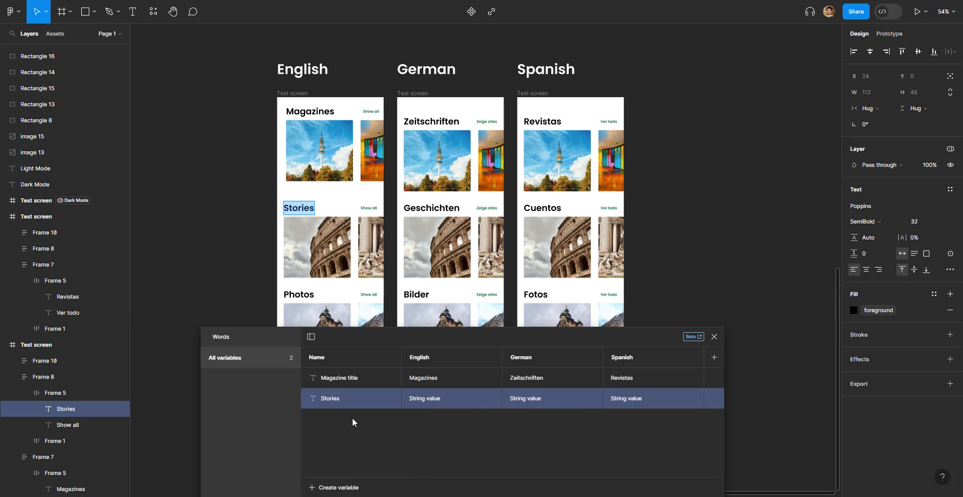
double_click(533, 420)
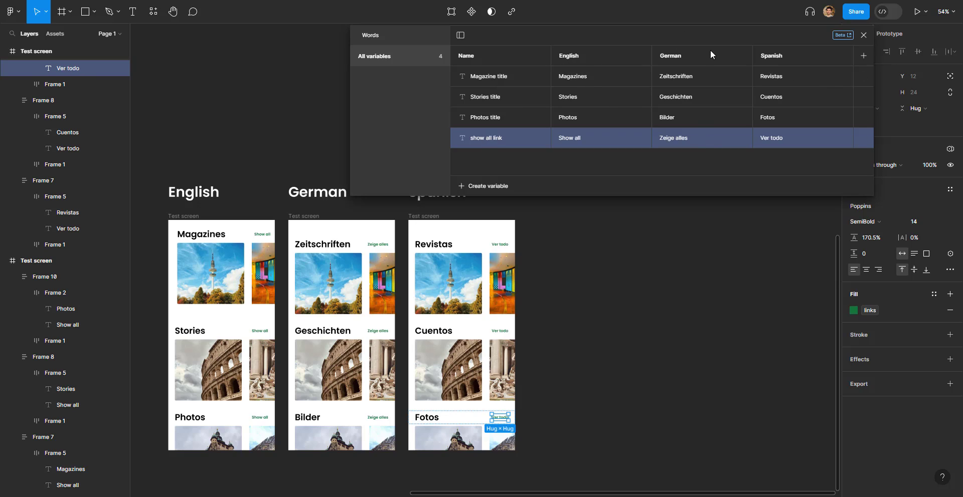
Duplicate the English Test screen to the right and wrap its sections in Frame 11
key(Escape)
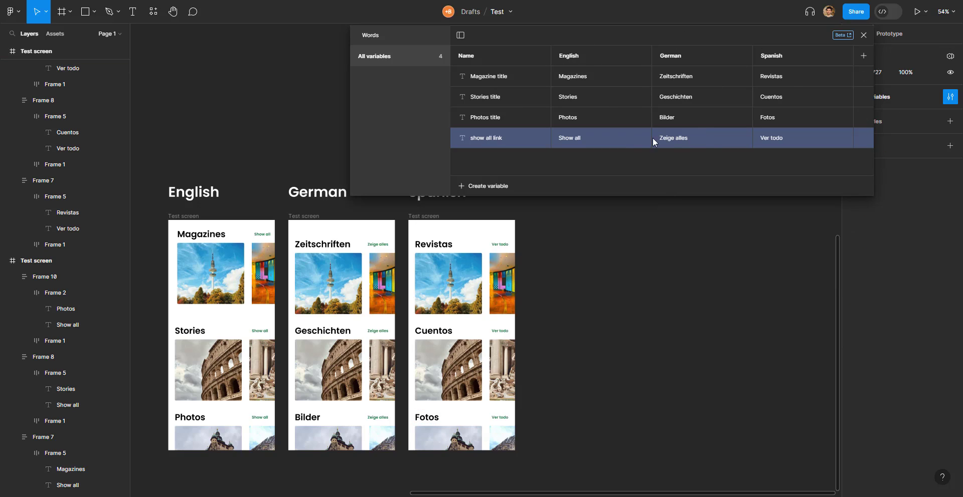
drag(593, 239, 583, 235)
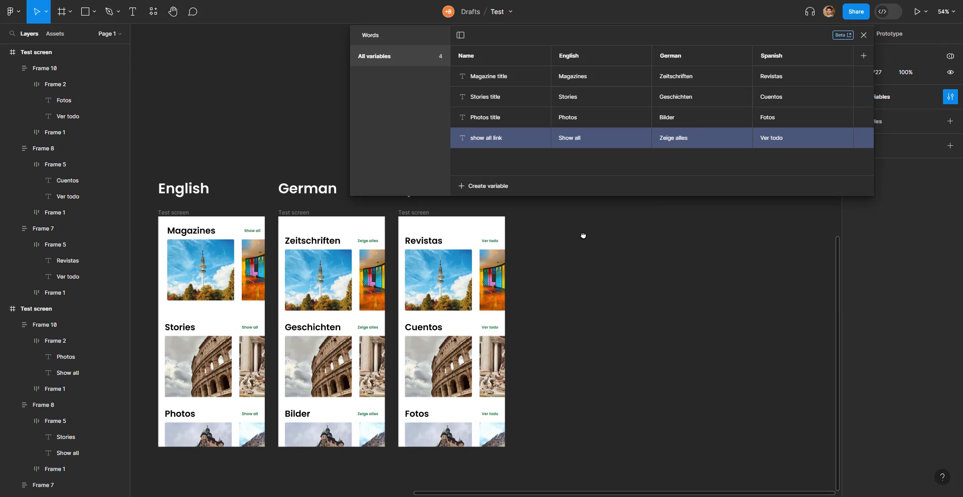
click(190, 219)
drag(188, 219, 696, 220)
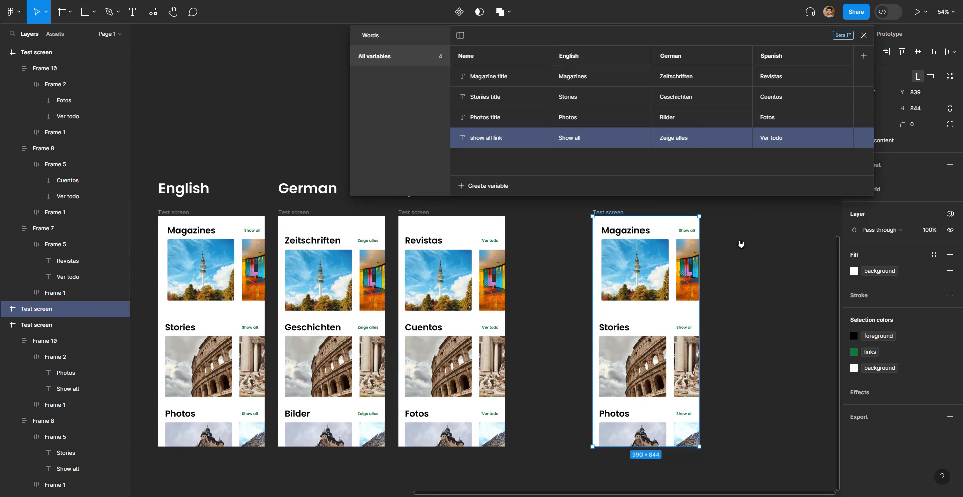
drag(742, 243, 705, 239)
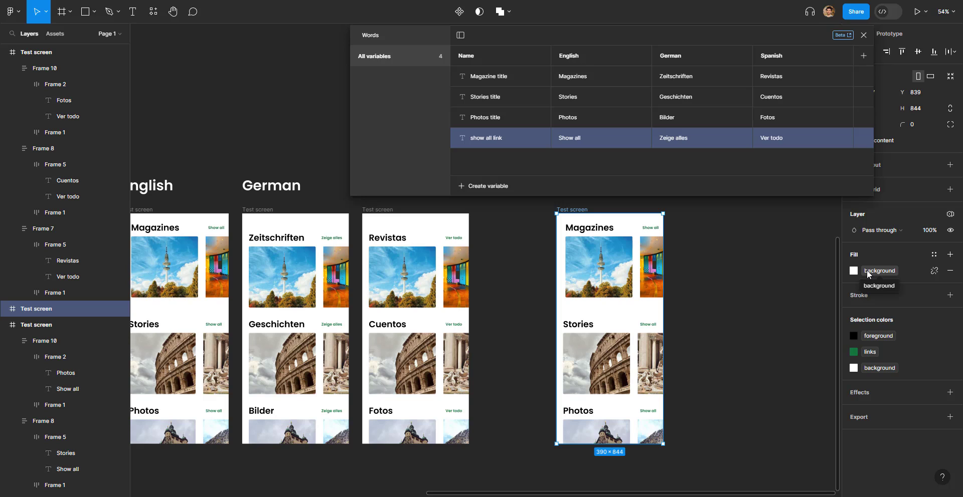
key(ctrl+z)
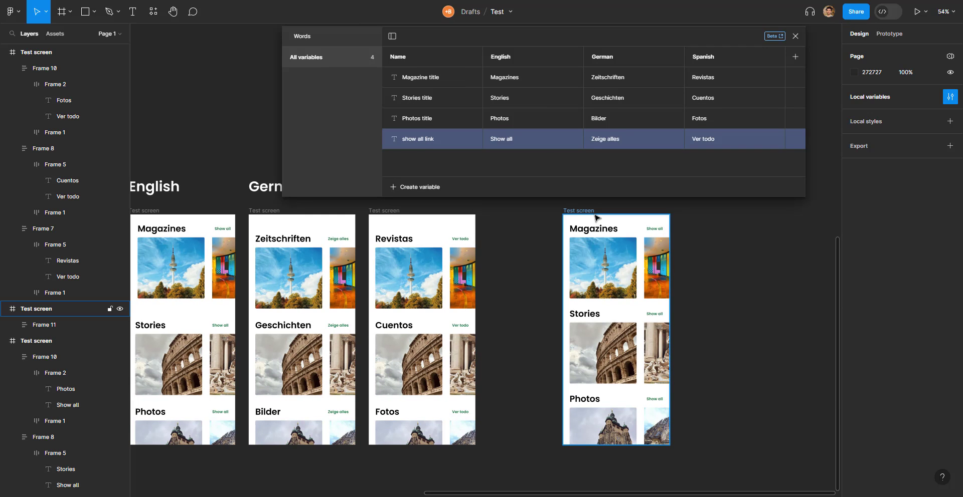
scroll(597, 217, right, 3)
scroll(596, 217, down, 1)
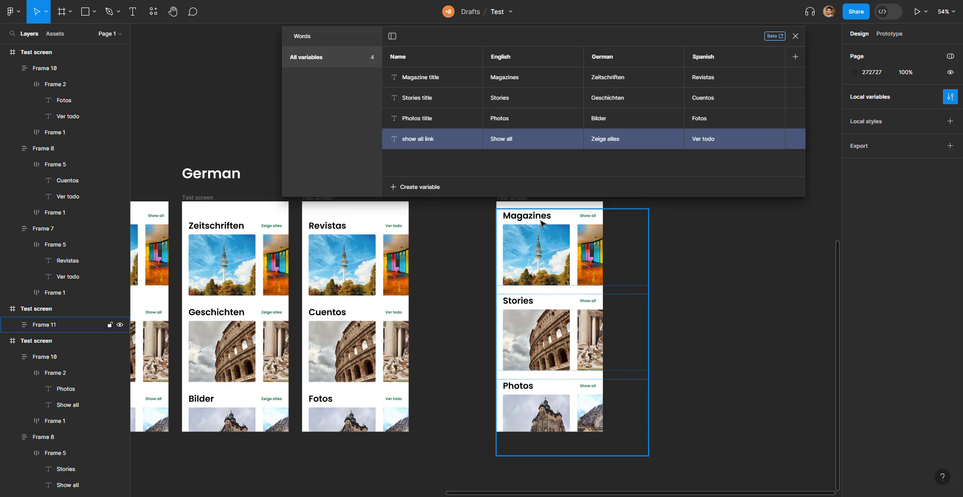
Bind the copied screen's Magazines, Stories and Photos headings to their matching title variables
click(536, 220)
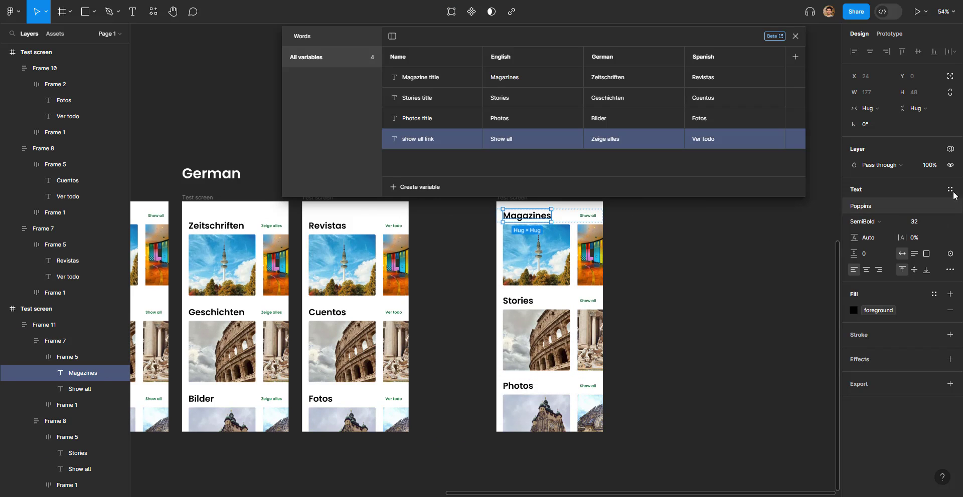
click(950, 254)
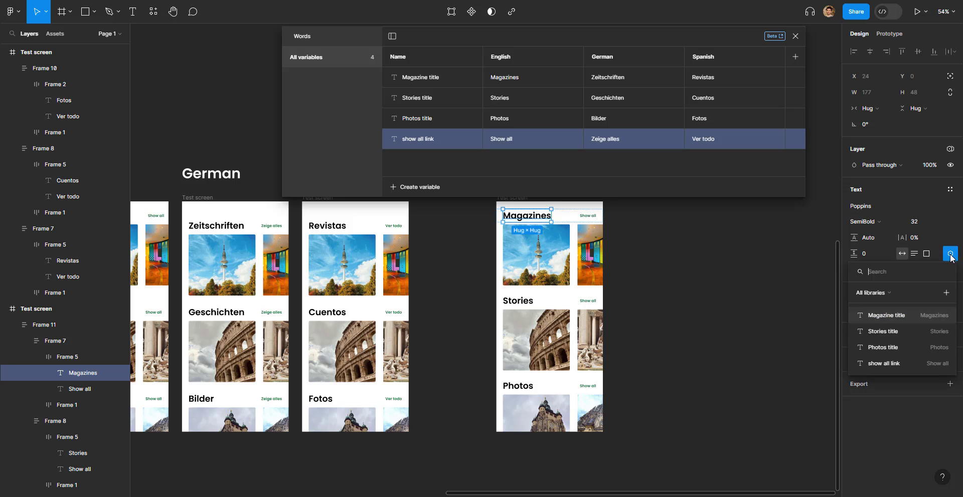
click(889, 316)
click(526, 305)
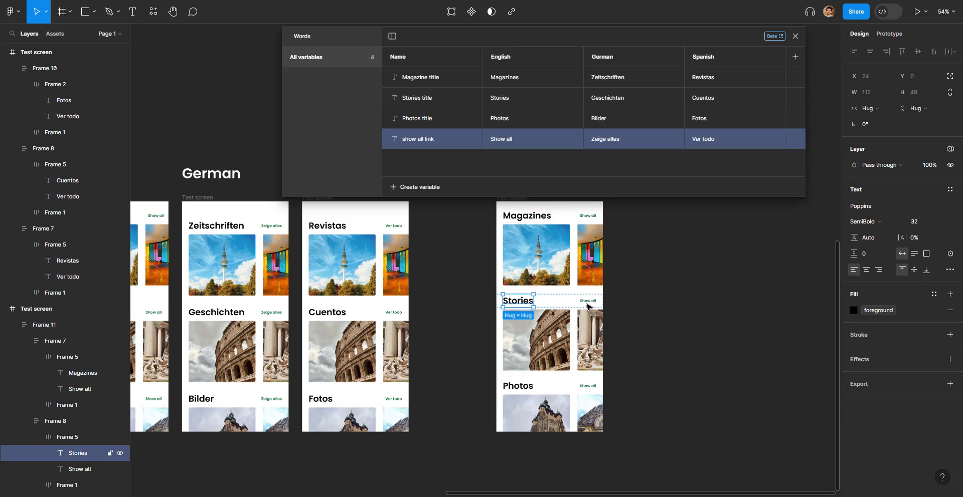
click(950, 254)
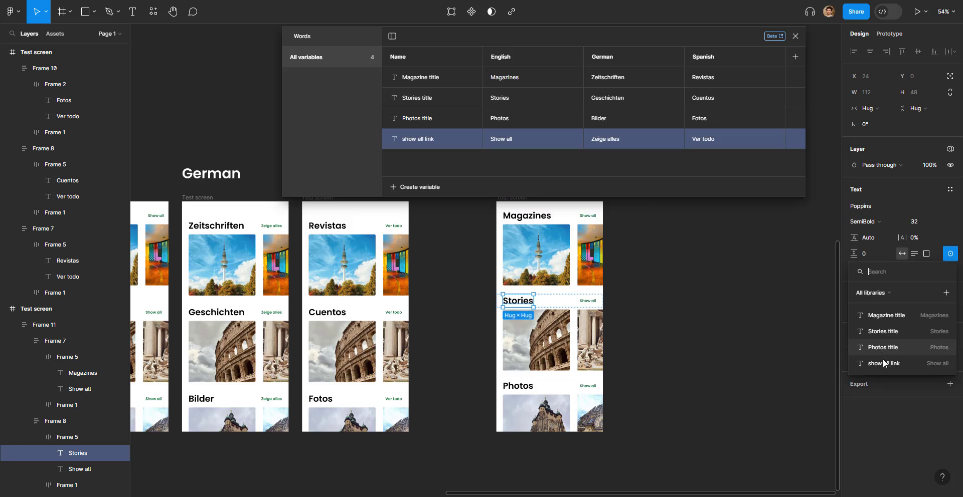
click(888, 333)
click(517, 385)
click(950, 189)
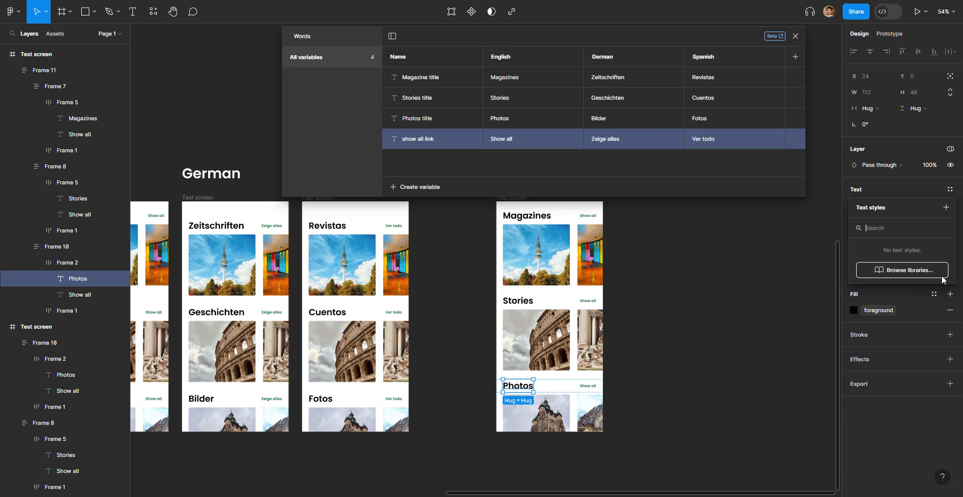
click(958, 268)
click(950, 254)
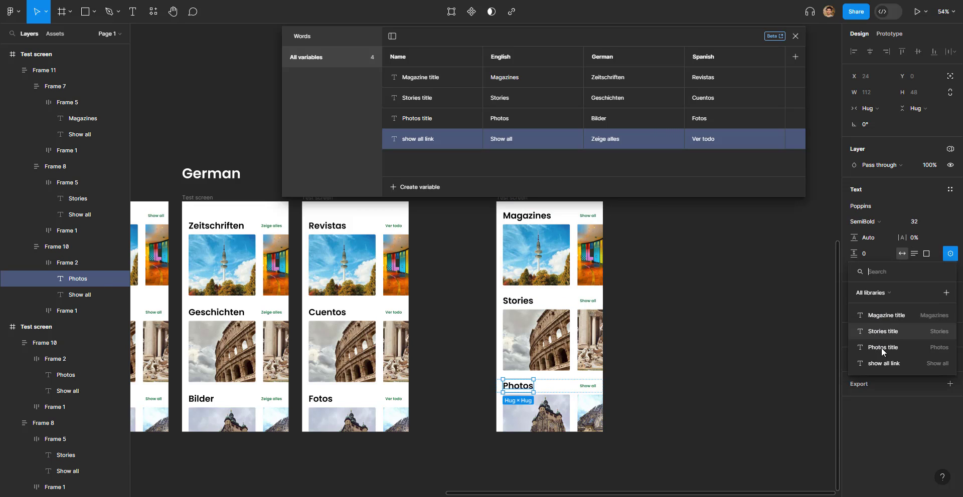
click(883, 347)
Bind all three Show all links to the show all link variable
click(588, 215)
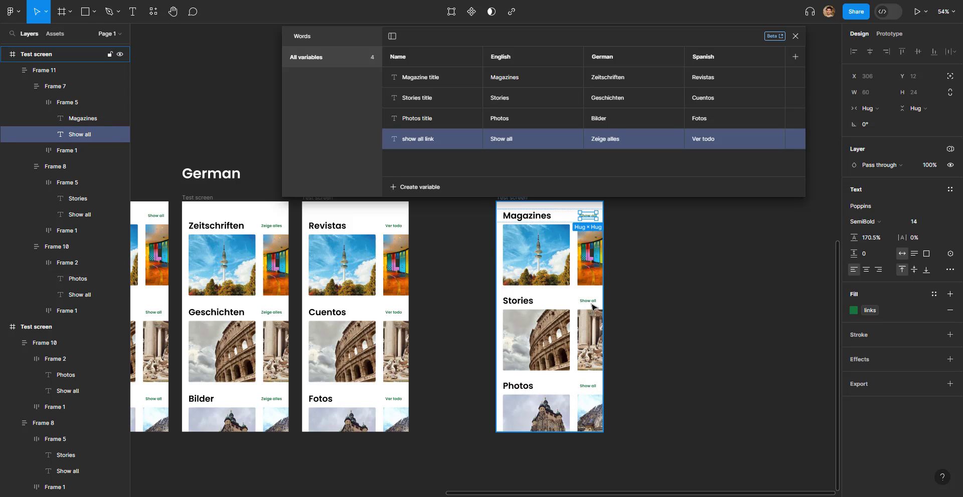
shift+click(589, 302)
shift+click(588, 386)
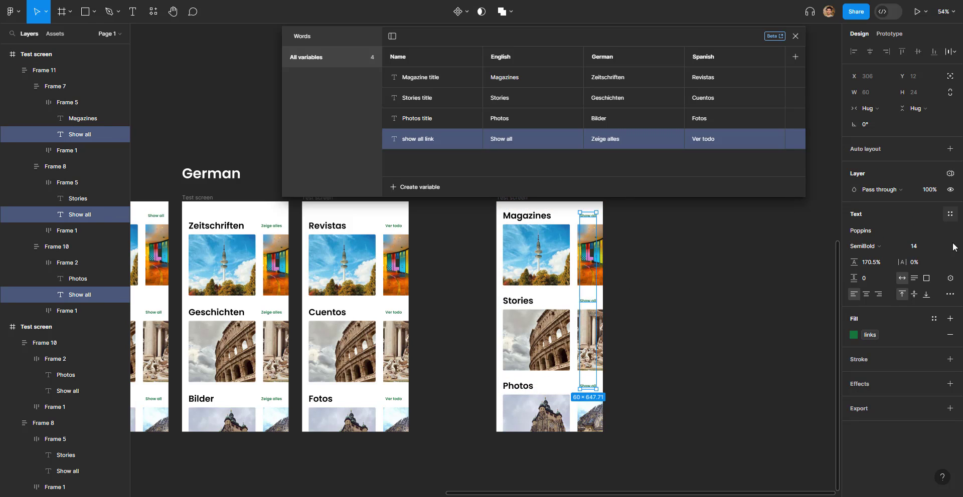
click(950, 278)
click(913, 387)
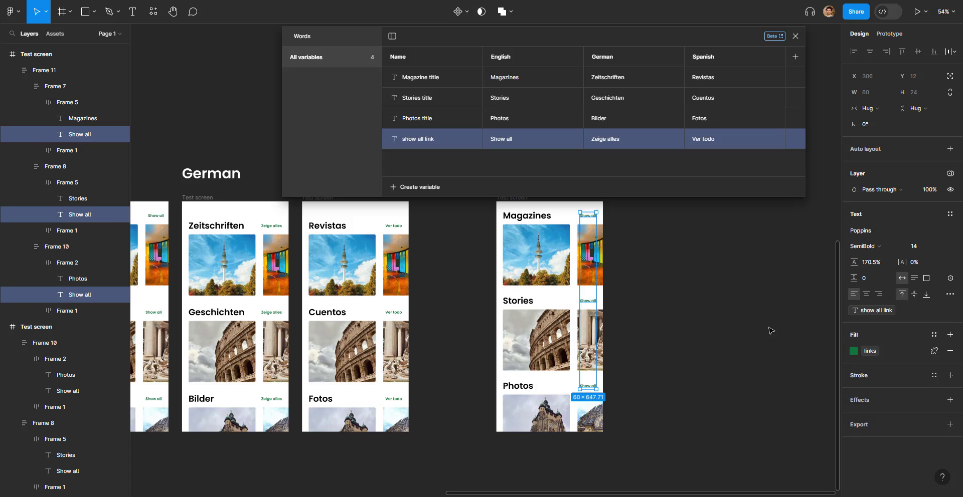
click(768, 328)
scroll(737, 310, right, 2)
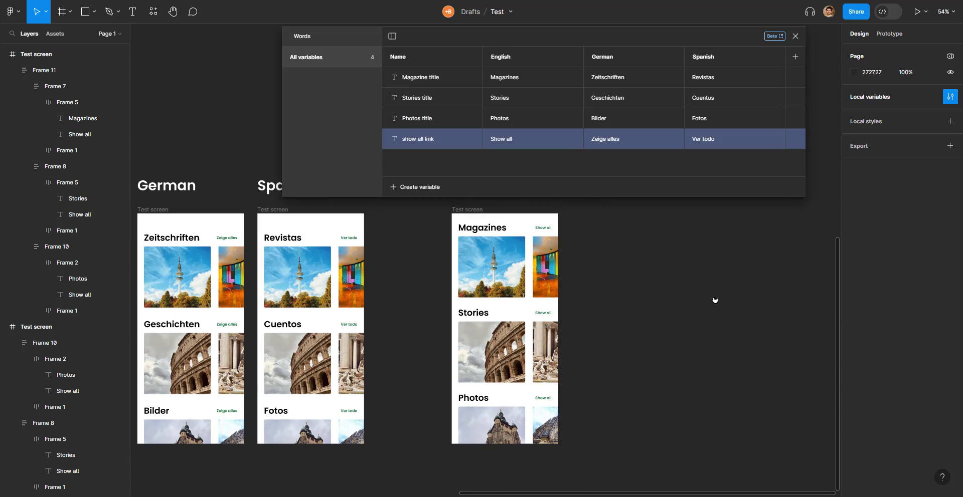
Switch the copied screen's Words mode to German
click(471, 212)
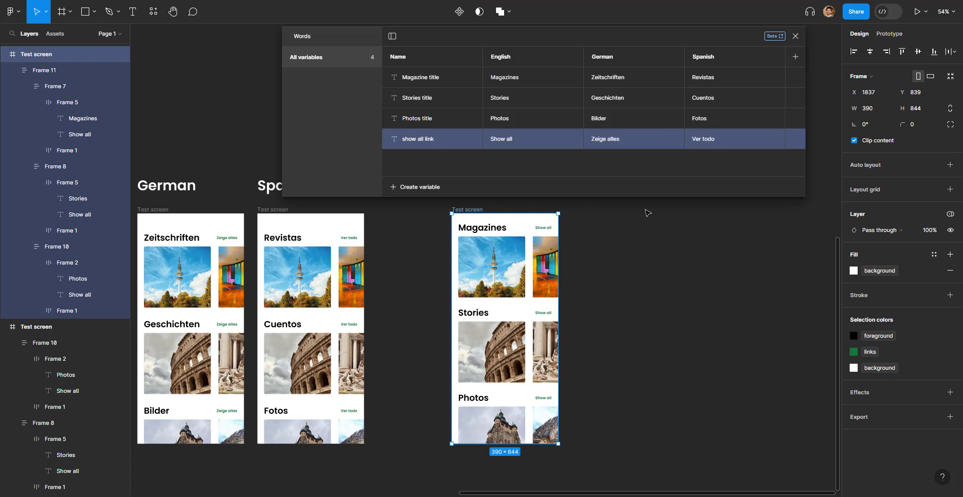
click(949, 215)
mouse_move(897, 258)
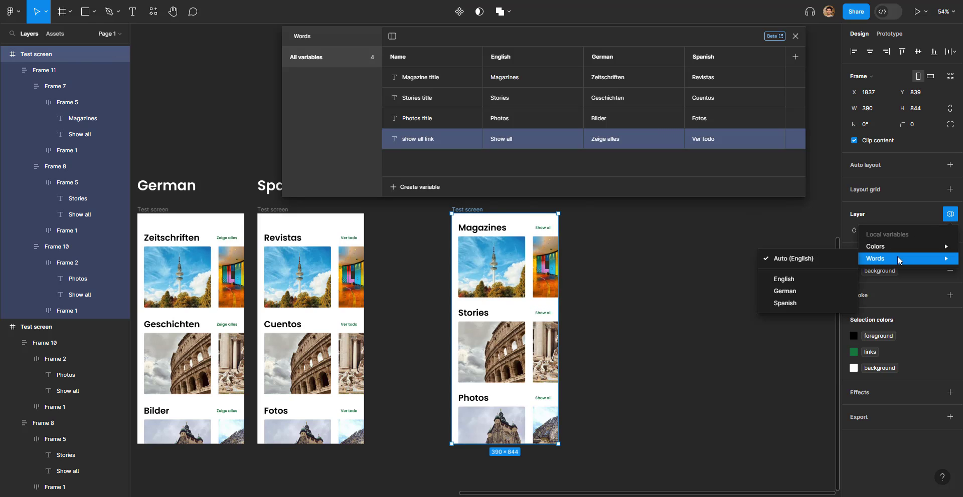
click(791, 291)
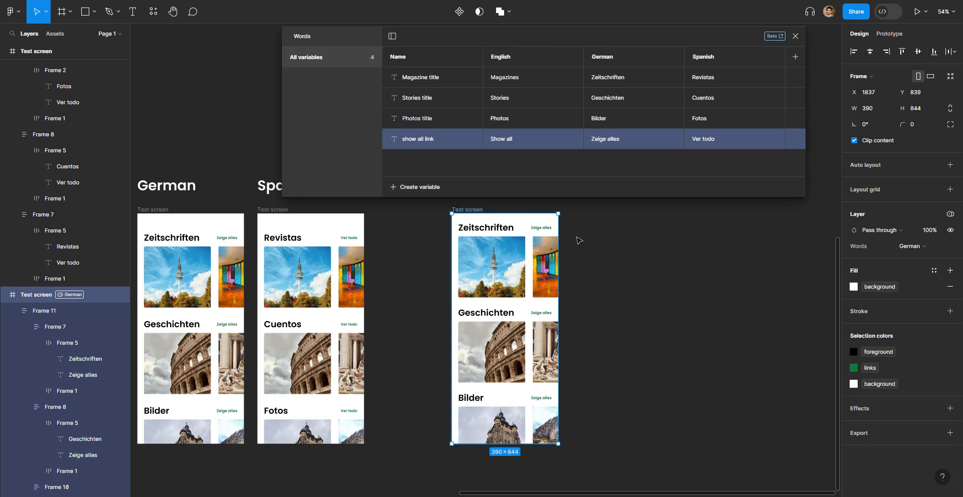
Duplicate the German screen and set the copy to Spanish words with Dark Mode colors
alt+drag(472, 208, 611, 209)
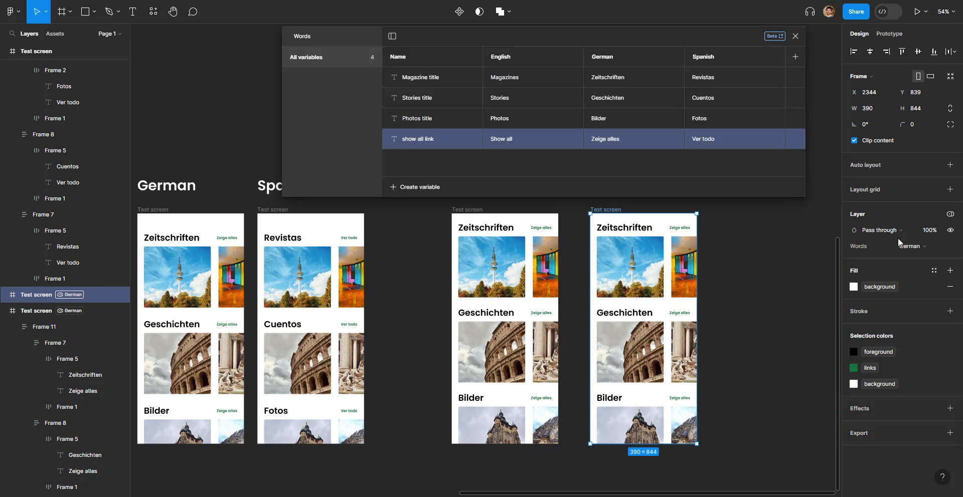
click(949, 215)
mouse_move(897, 258)
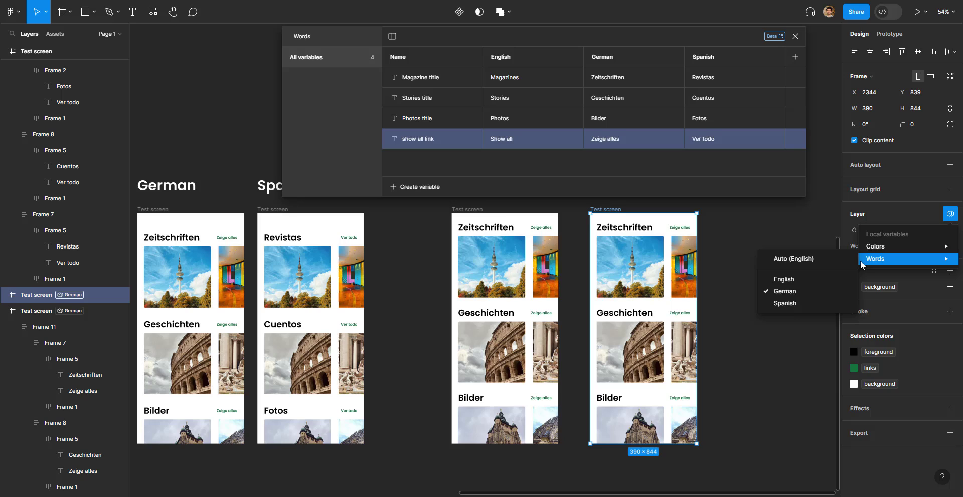
click(789, 304)
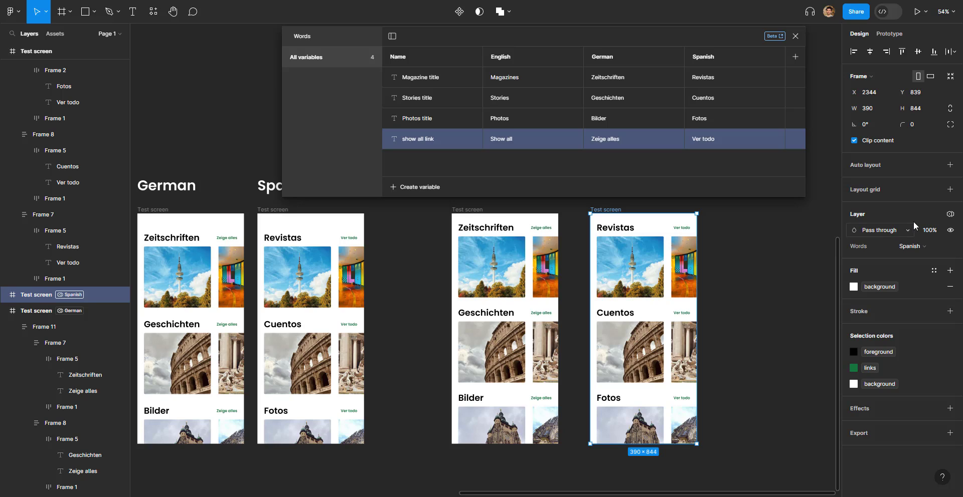
click(949, 215)
mouse_move(921, 246)
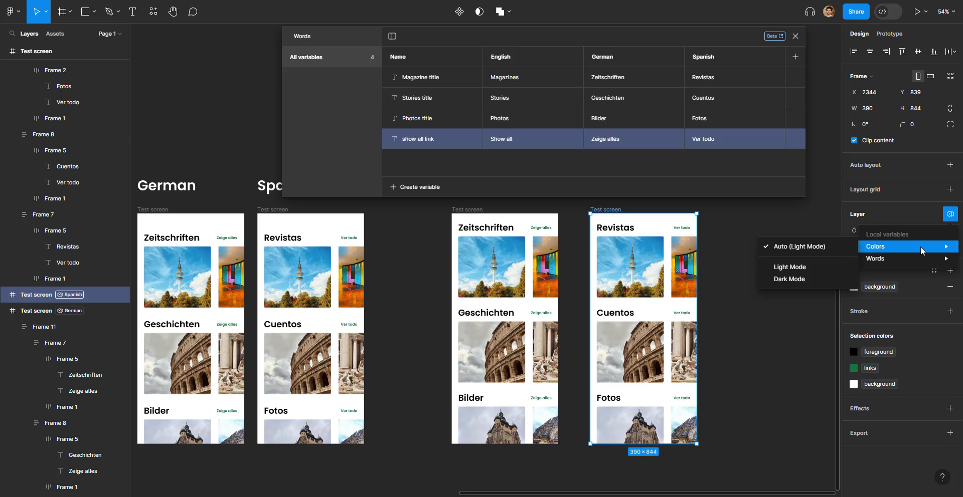
click(796, 278)
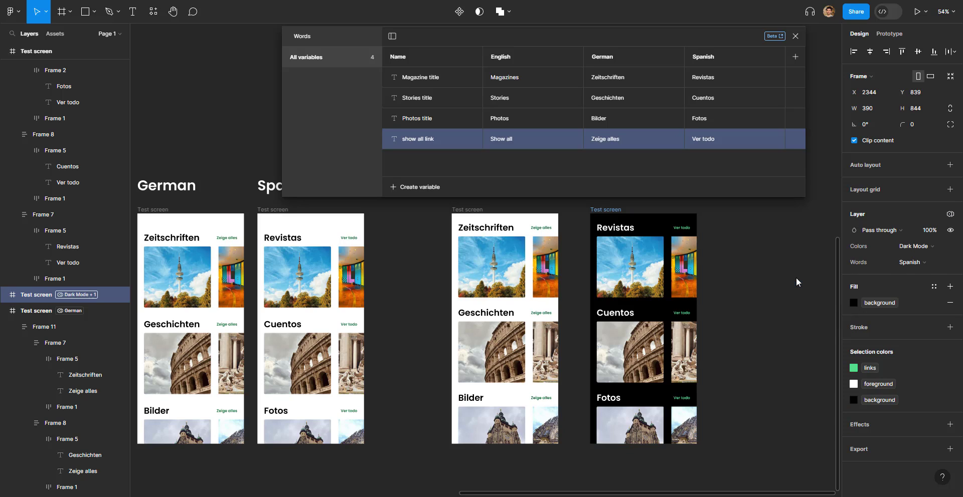